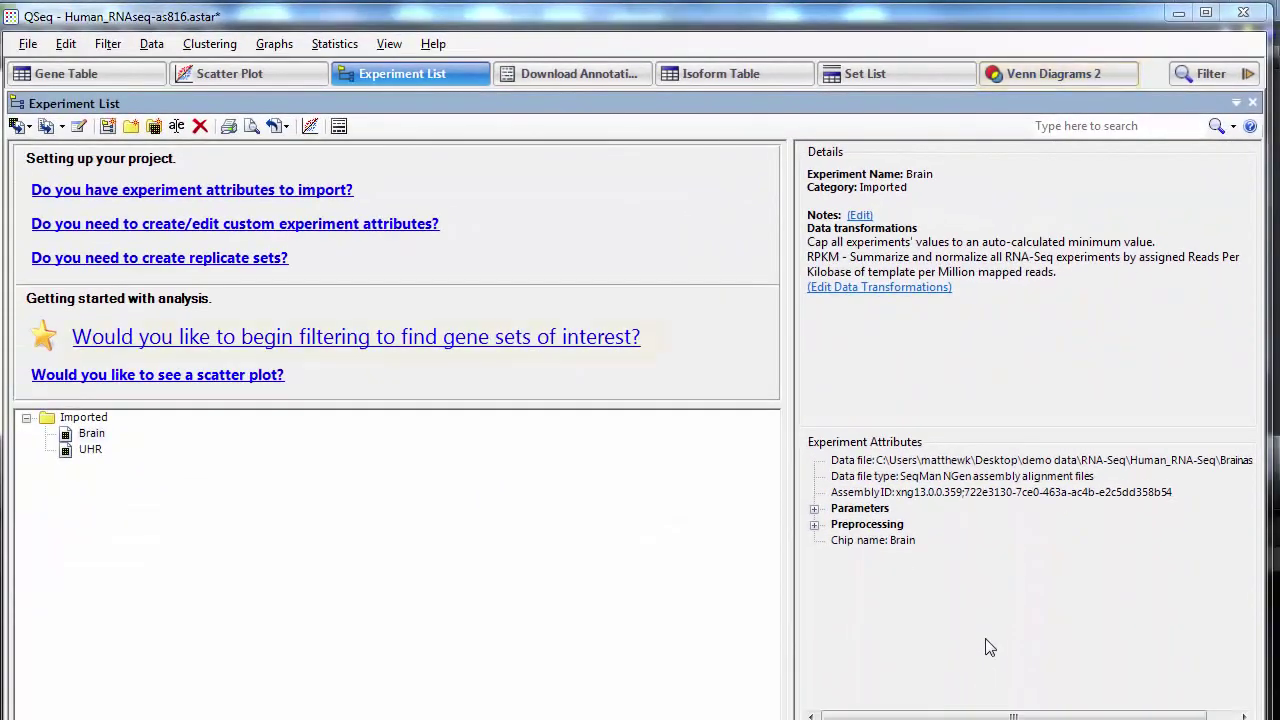
Step: Create per-experiment gene sets for Brain and UHR with a signal threshold of 10
left_click(546, 338)
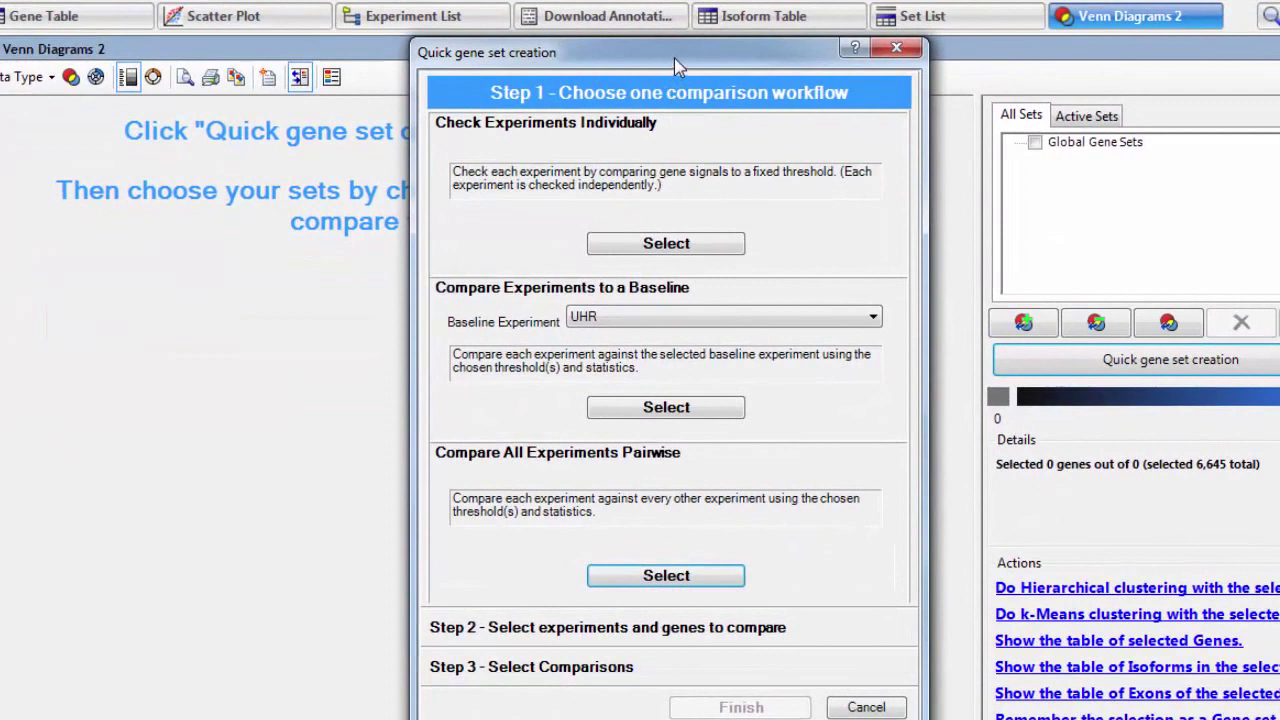
left_click_drag(645, 105, 643, 77)
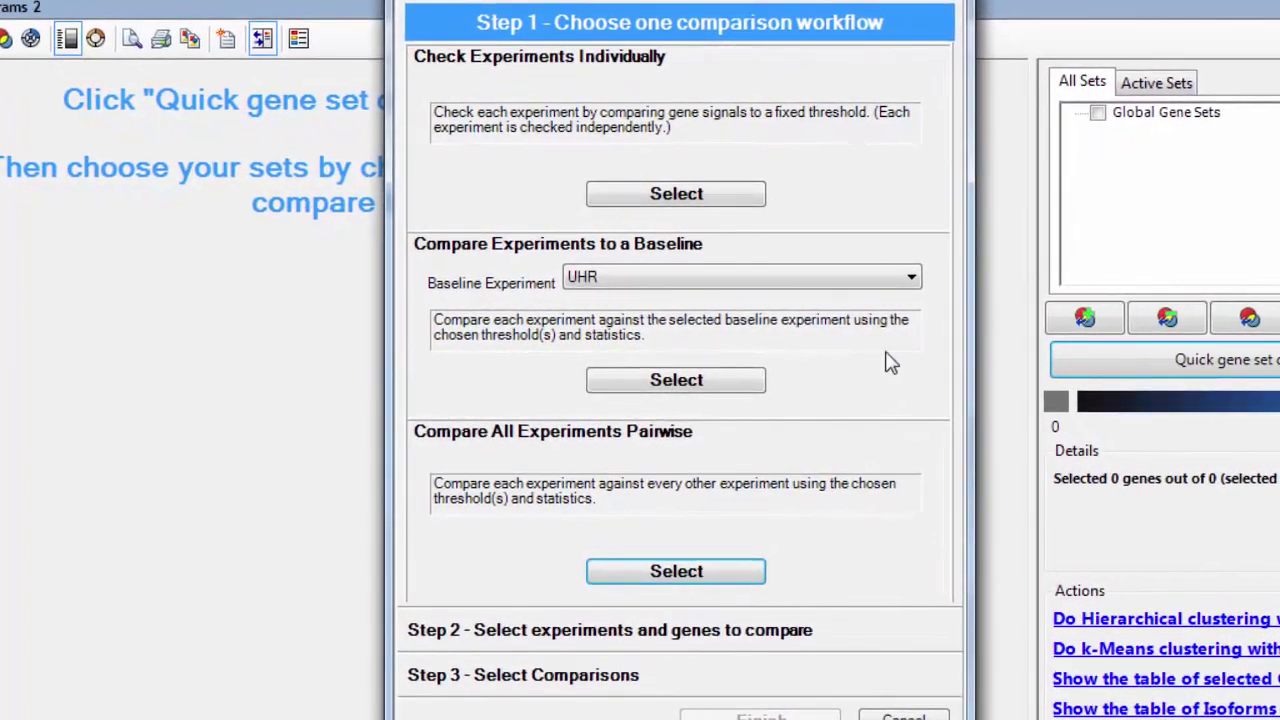
left_click(722, 198)
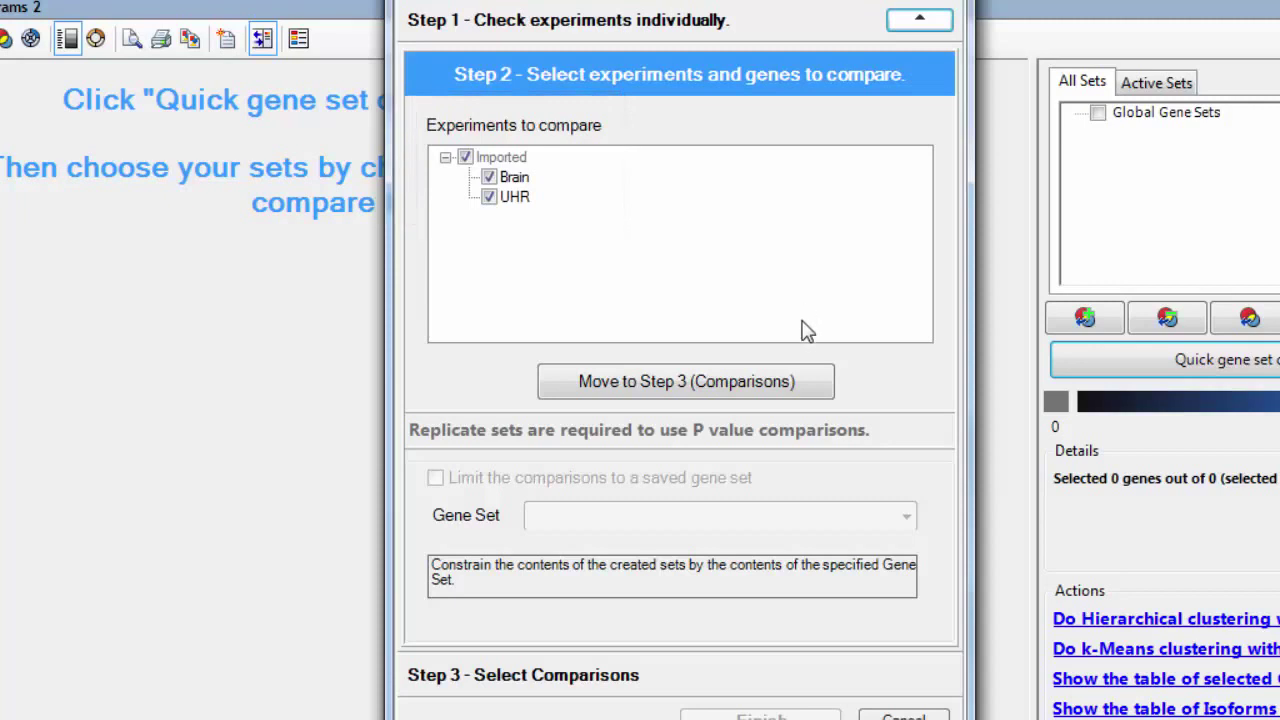
left_click(802, 383)
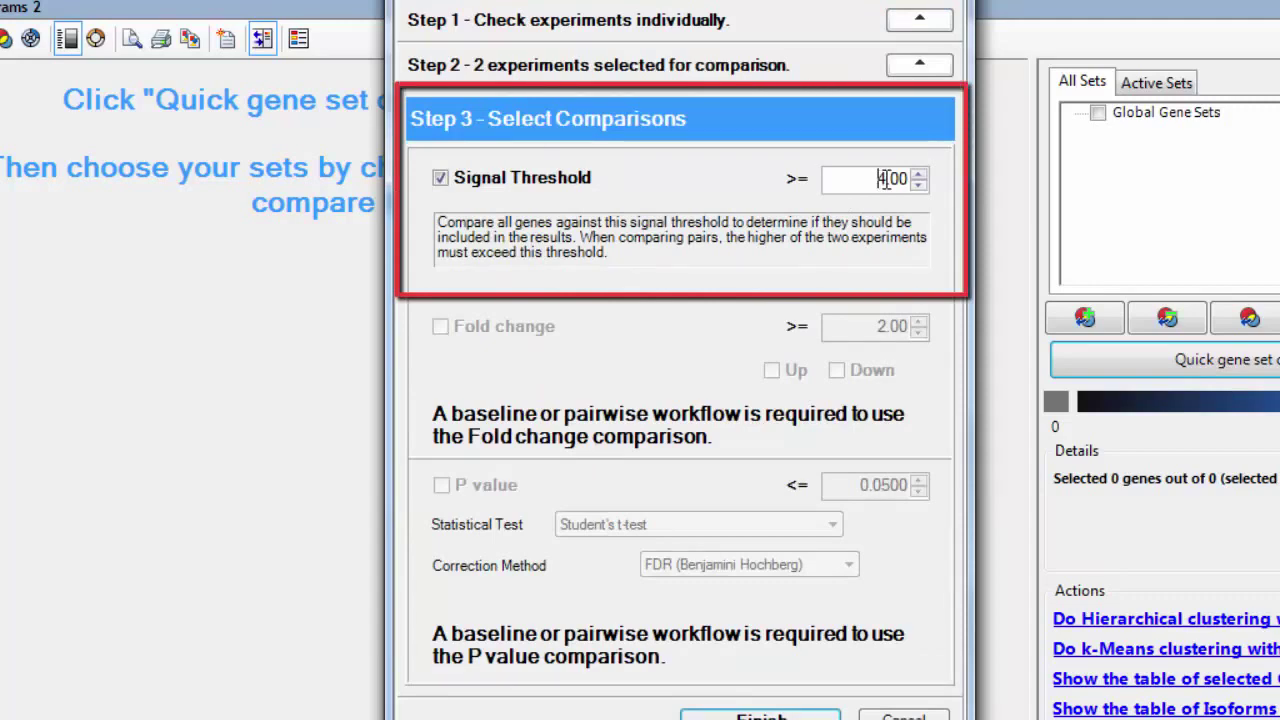
left_click_drag(879, 178, 886, 178)
type("10")
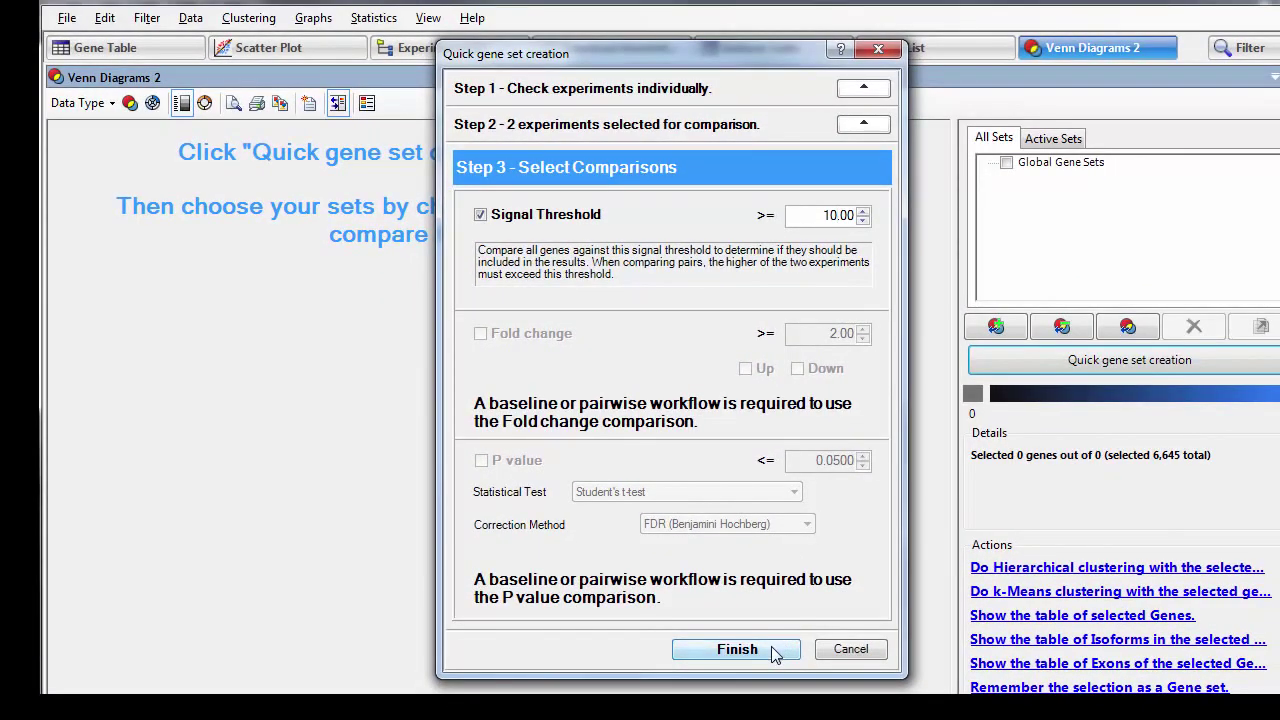
left_click(737, 650)
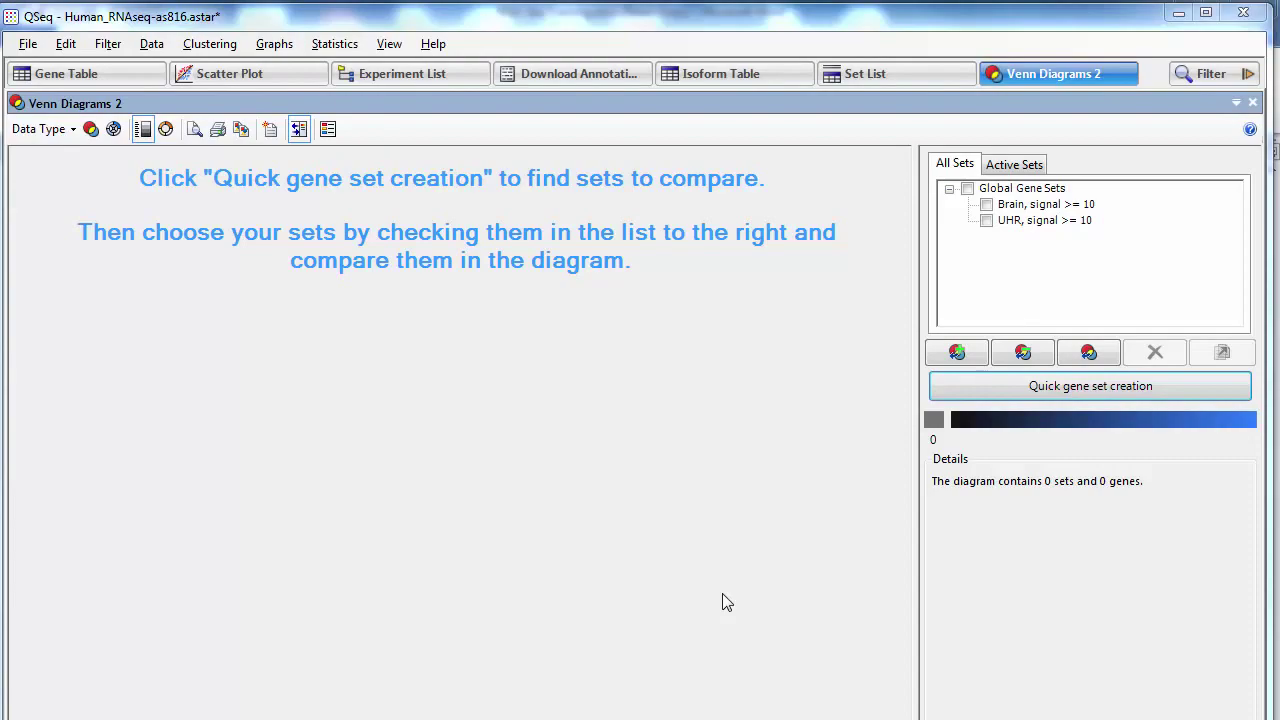
Step: Show the Brain versus UHR scatter plot (R² = 0.6454 across 27,721 genes)
left_click(300, 80)
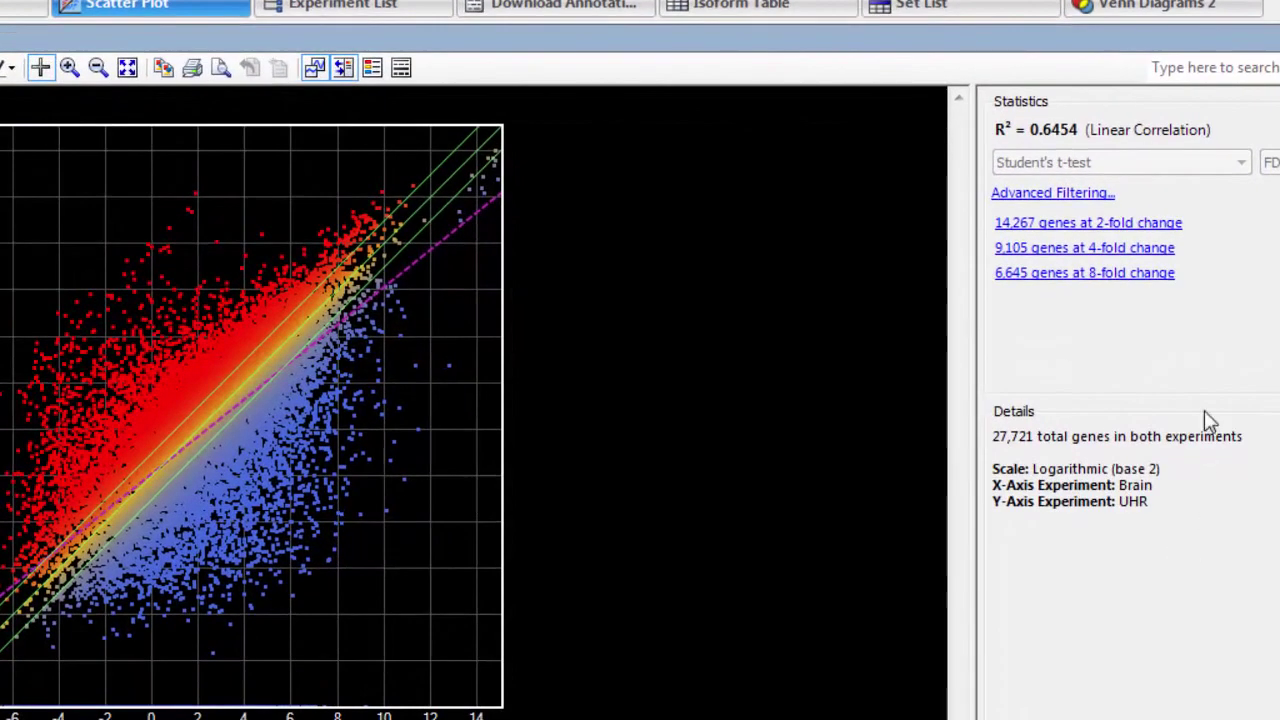
Step: Save the 6,645 genes at 8-fold change as the gene set '8 Fold UP'
left_click(1108, 277)
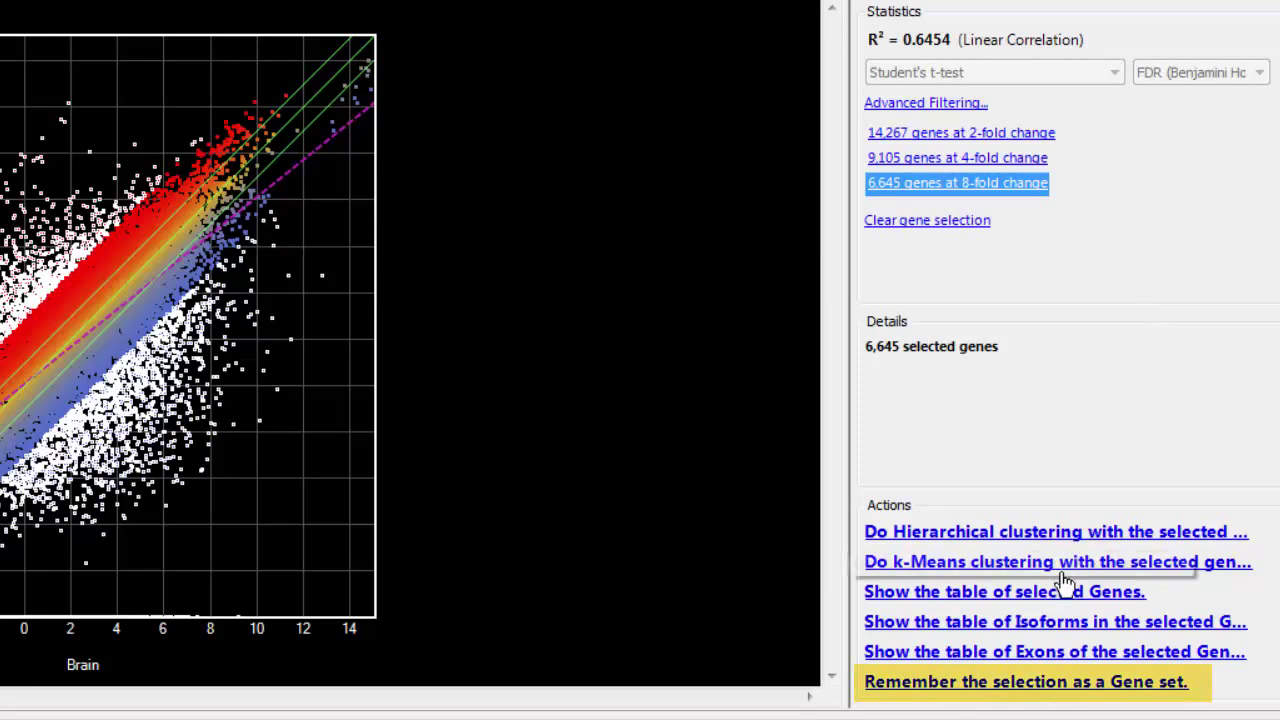
left_click(1022, 684)
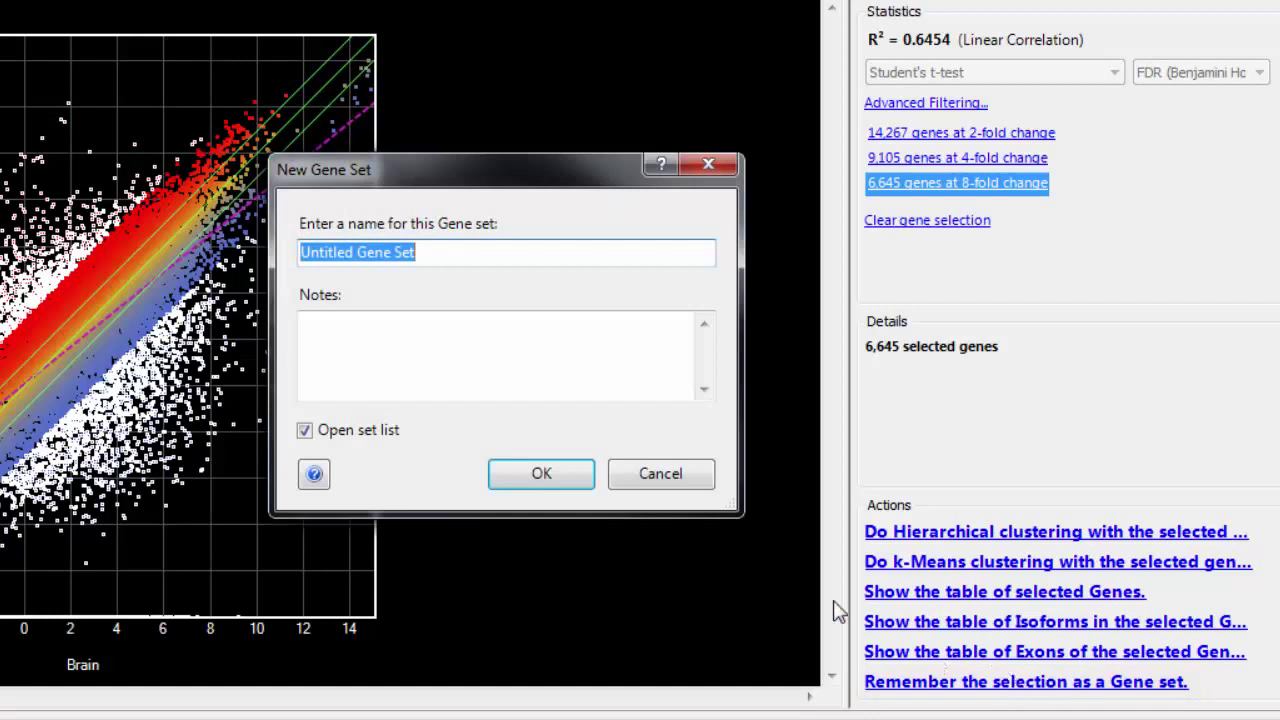
type("8 Fold UP")
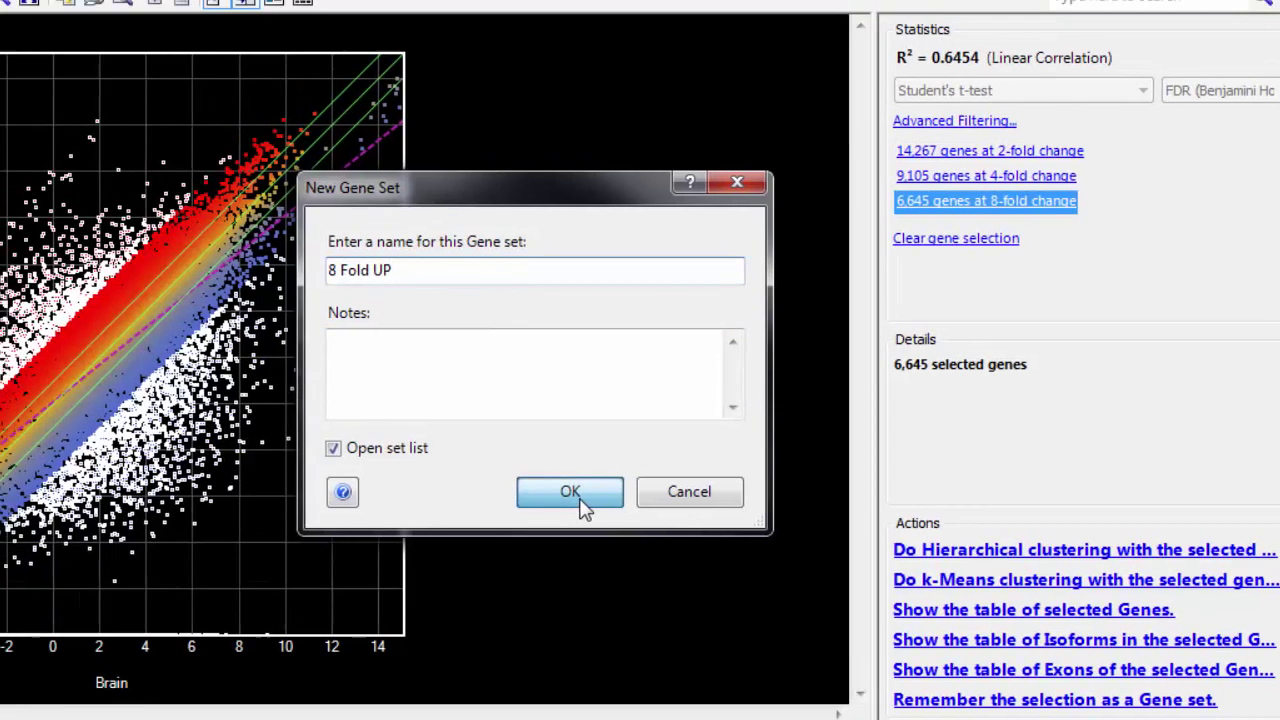
left_click(581, 500)
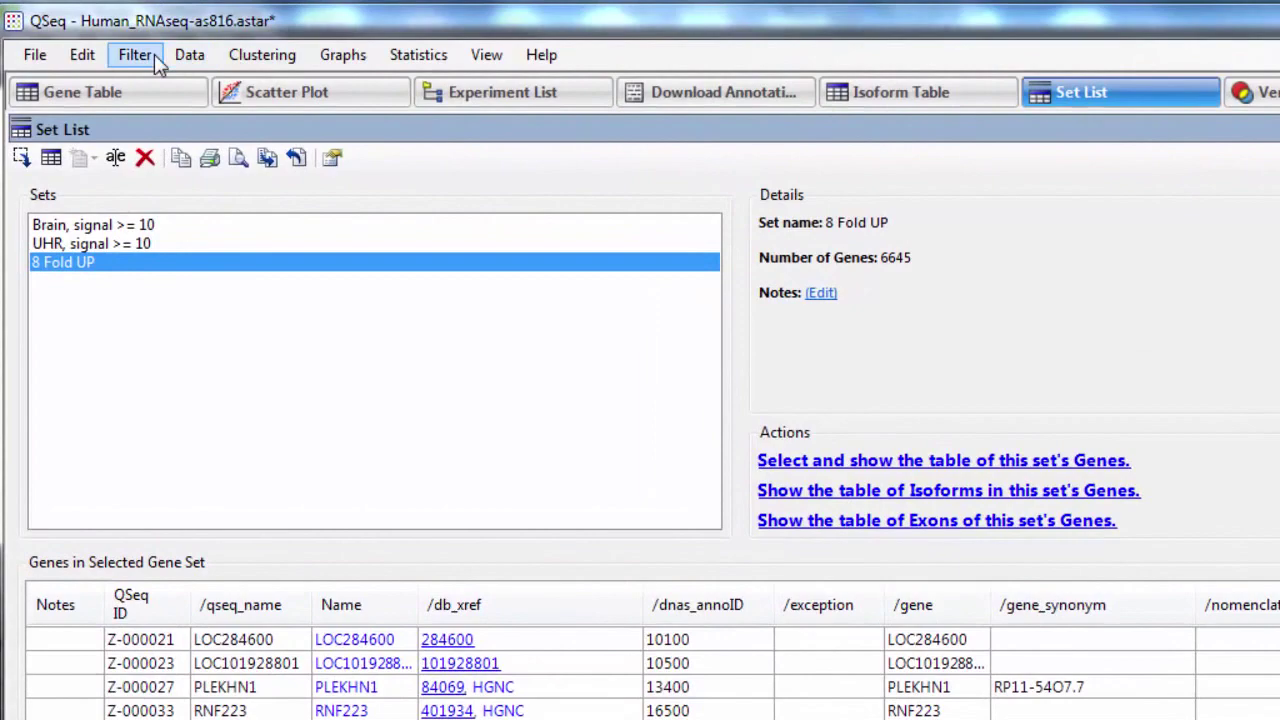
Step: Filter all genes by annotation text 'brain' in the Expression(GNF/Atlas) field
left_click(140, 56)
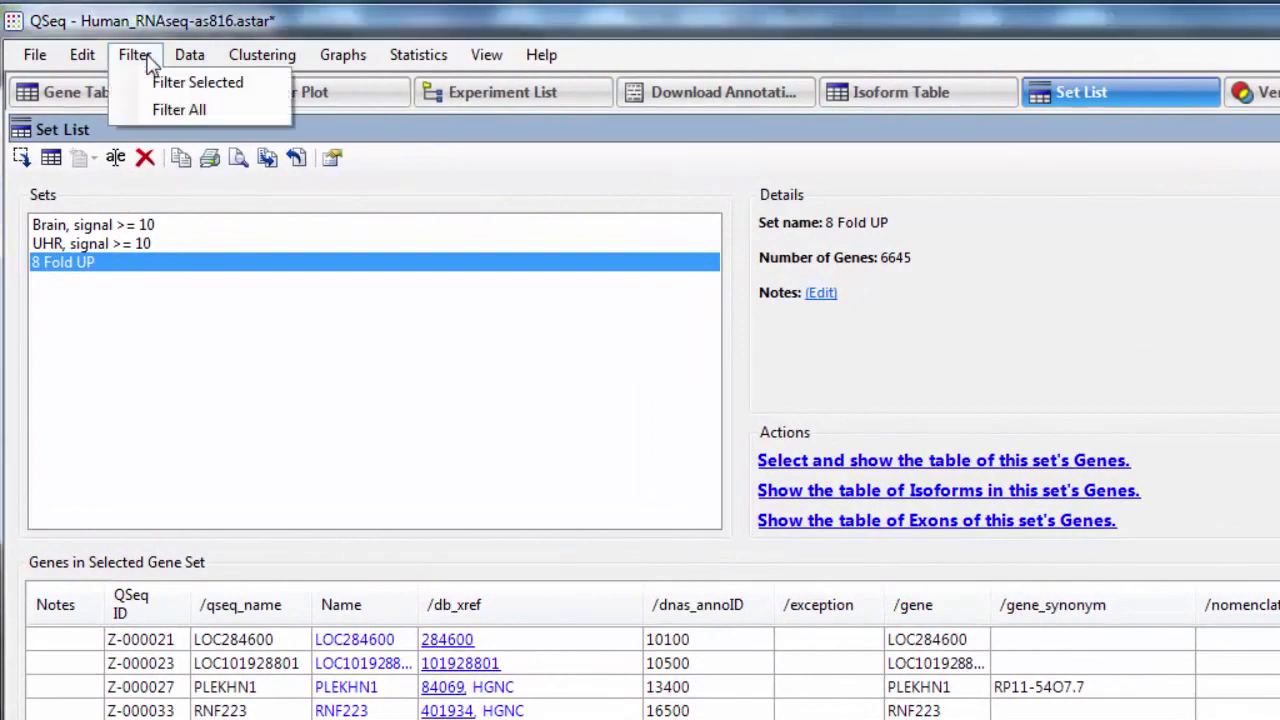
left_click(222, 114)
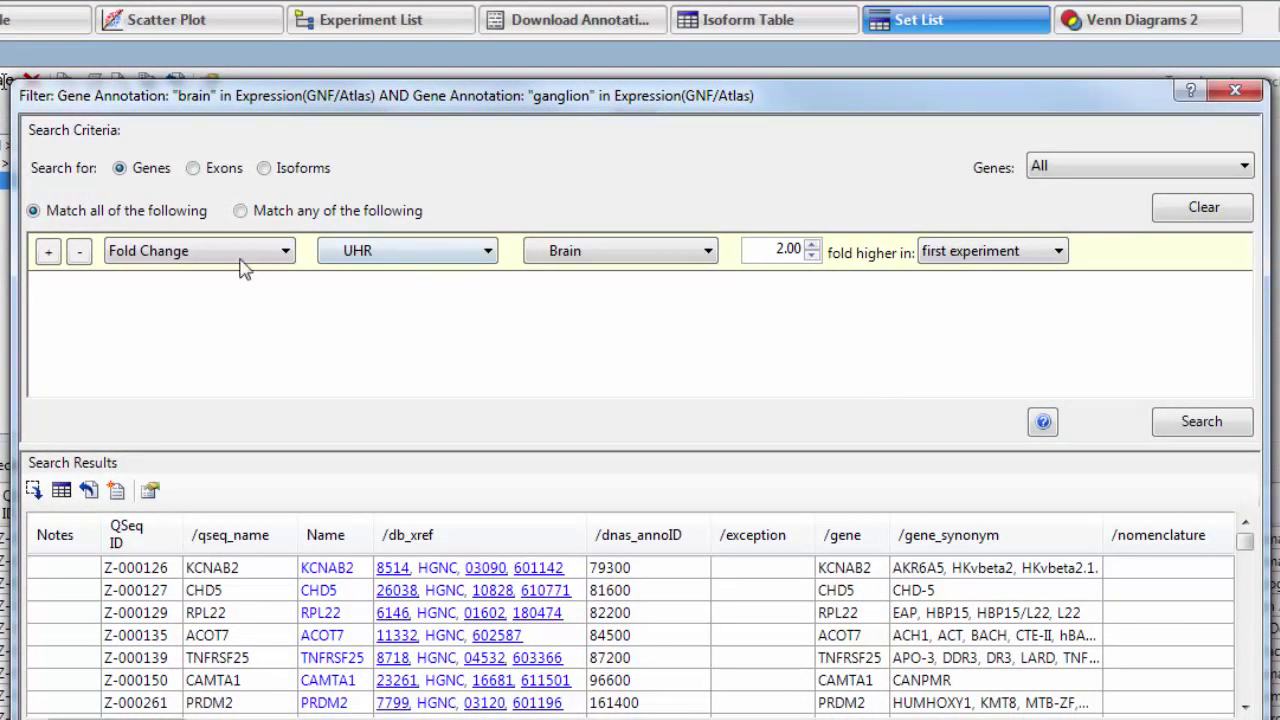
left_click(48, 251)
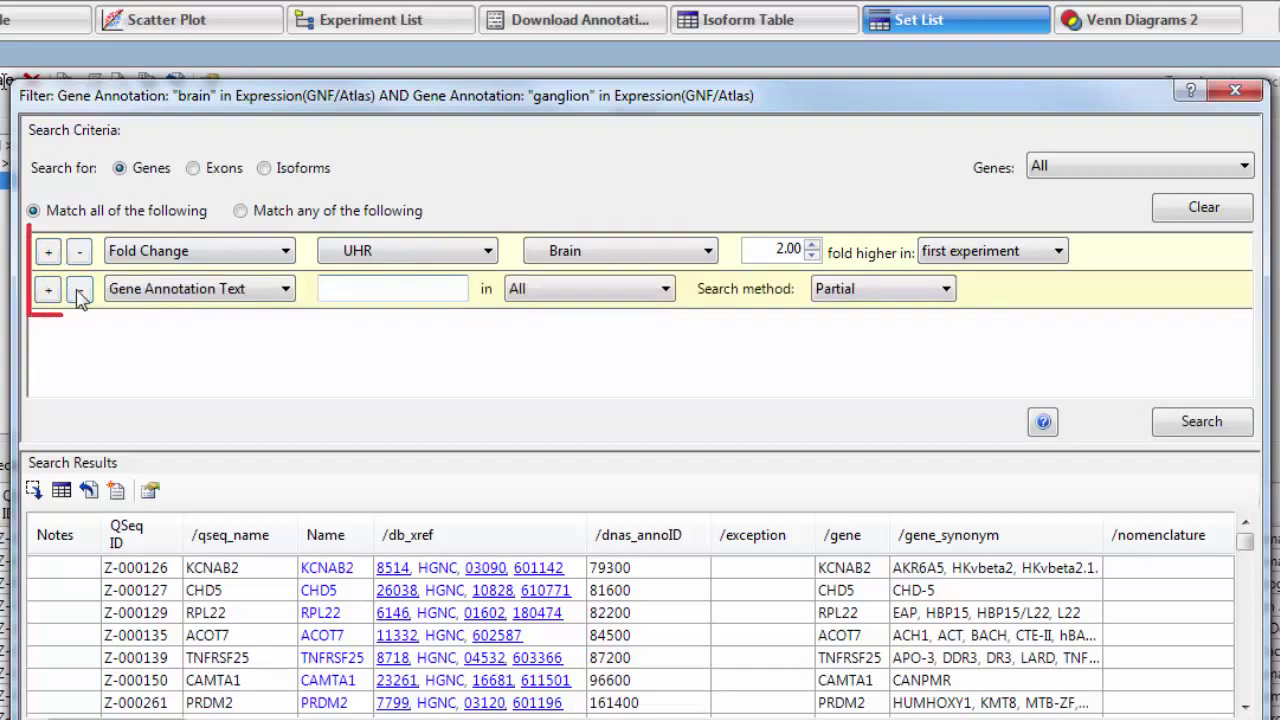
left_click(80, 291)
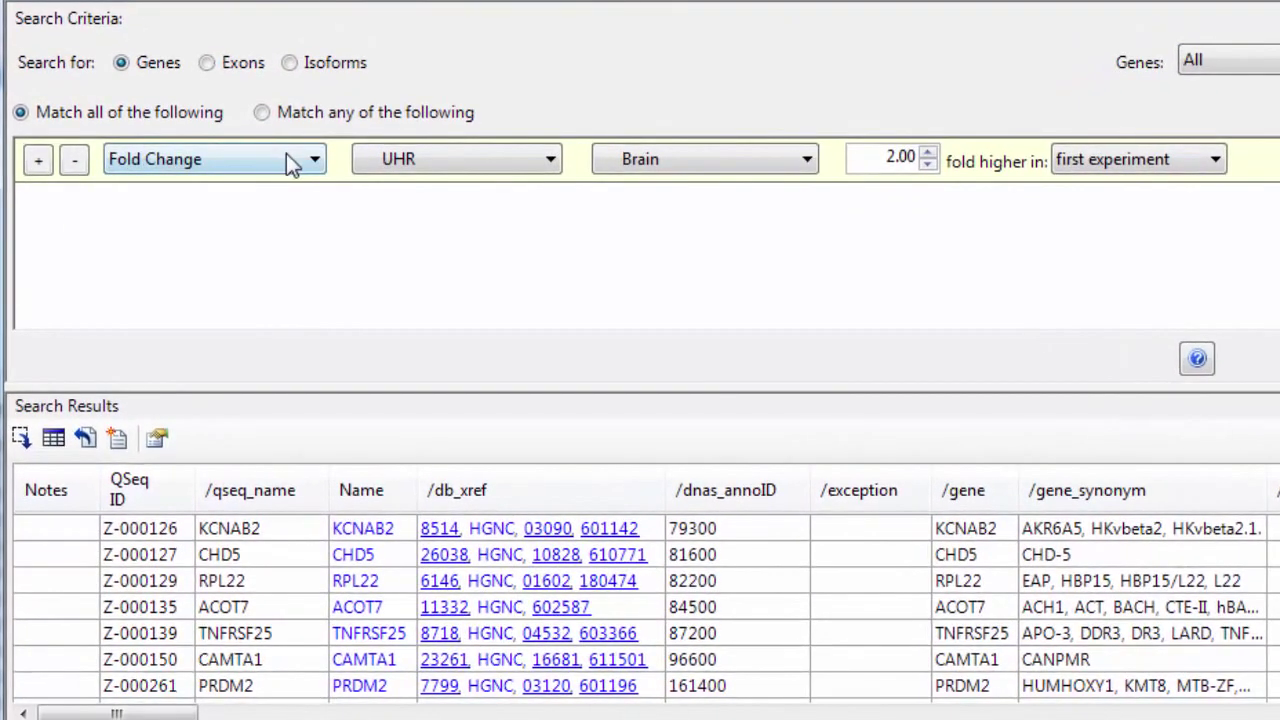
left_click(290, 165)
left_click(256, 185)
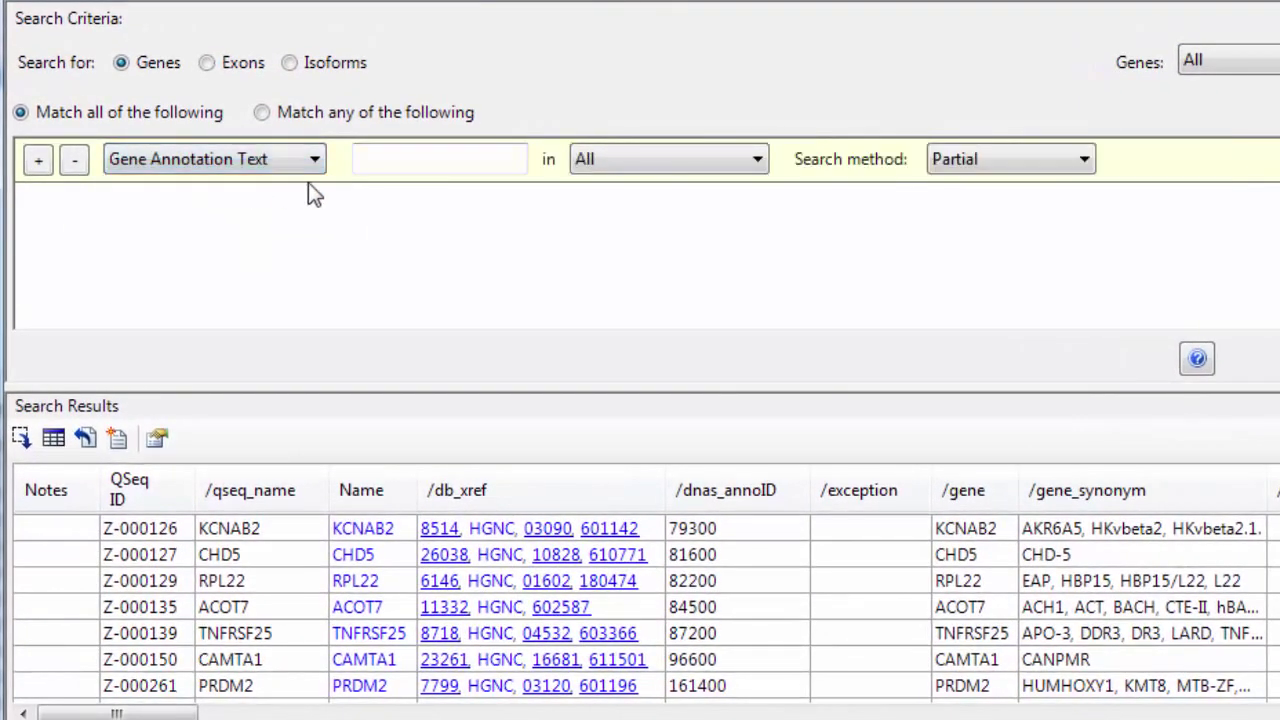
left_click(481, 160)
type("brain")
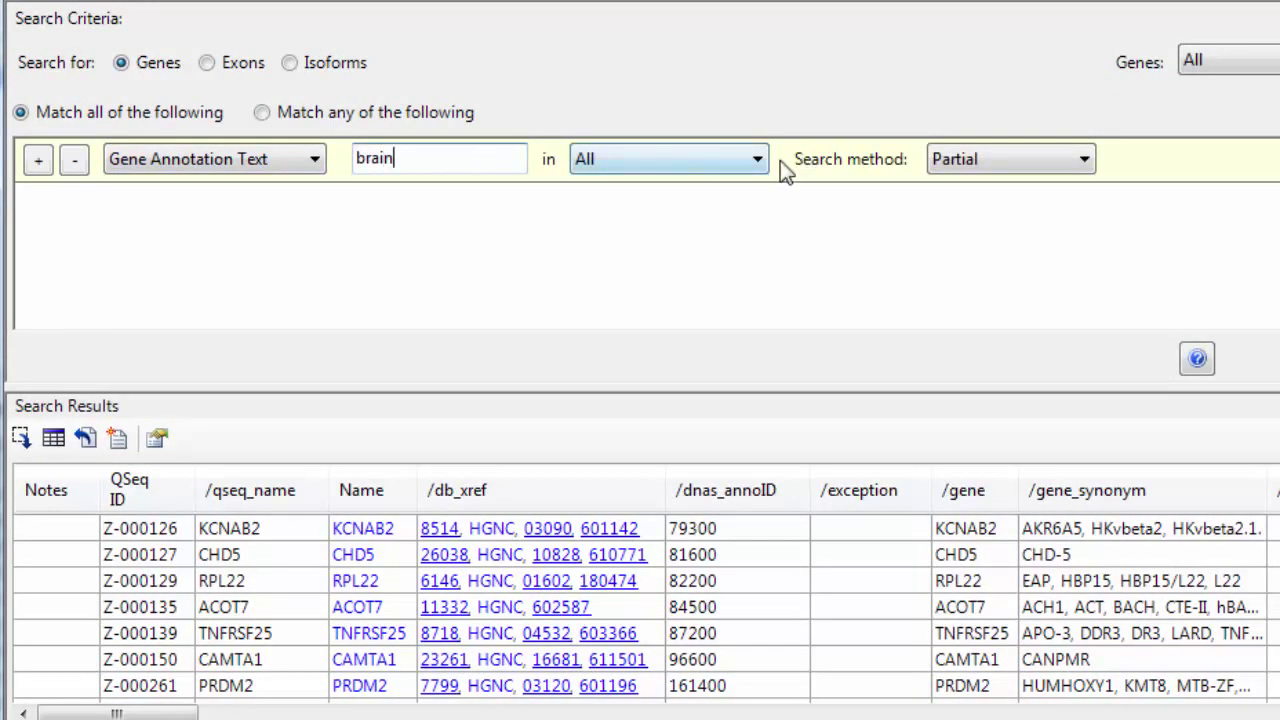
left_click(758, 162)
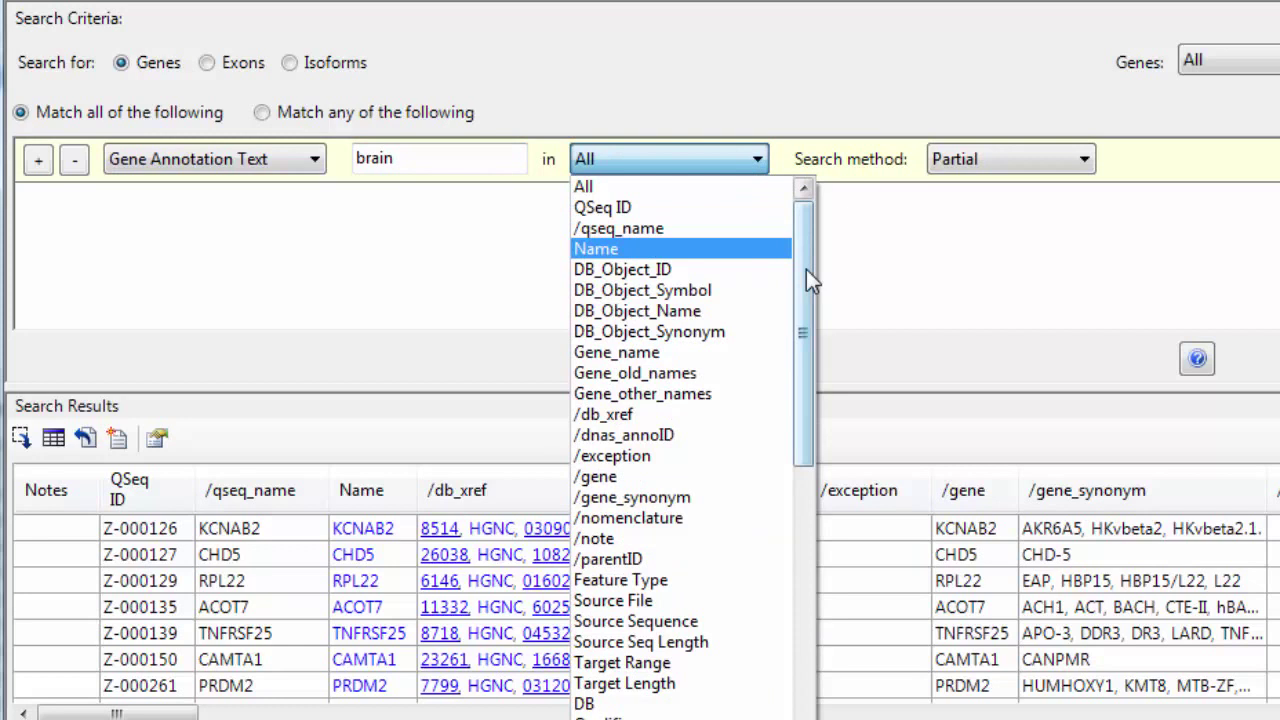
left_click_drag(806, 269, 799, 560)
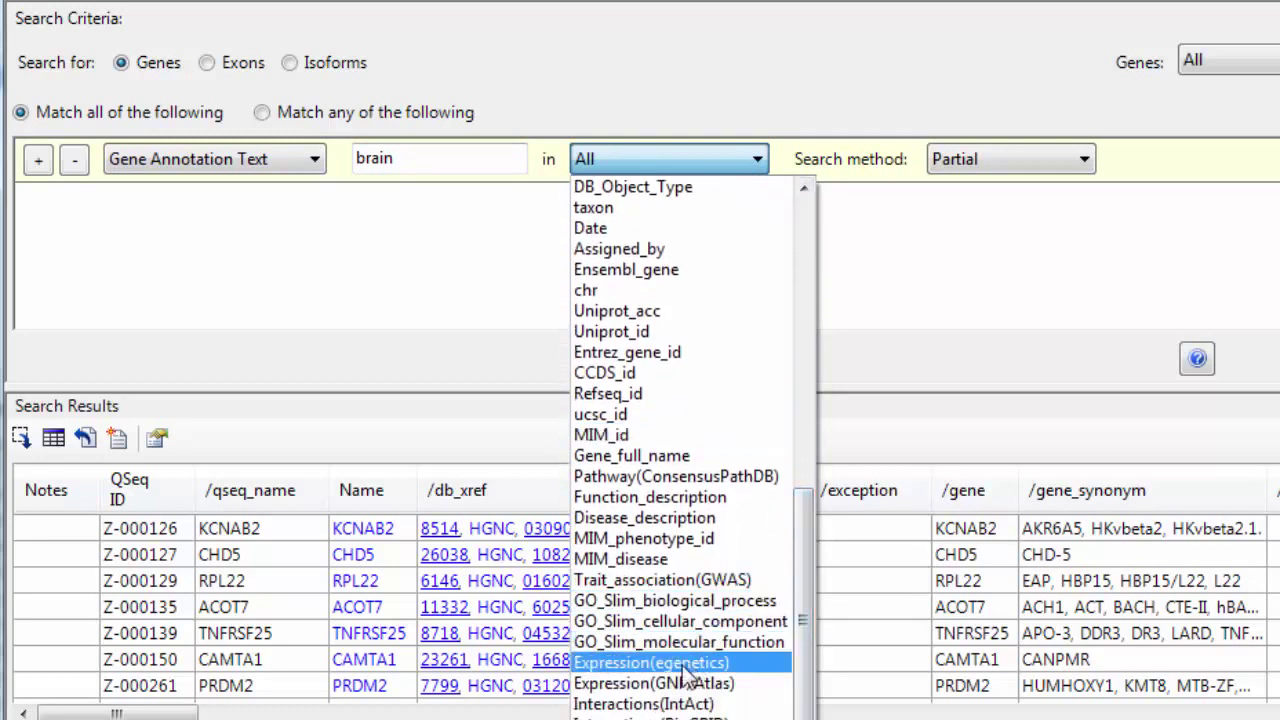
left_click(655, 683)
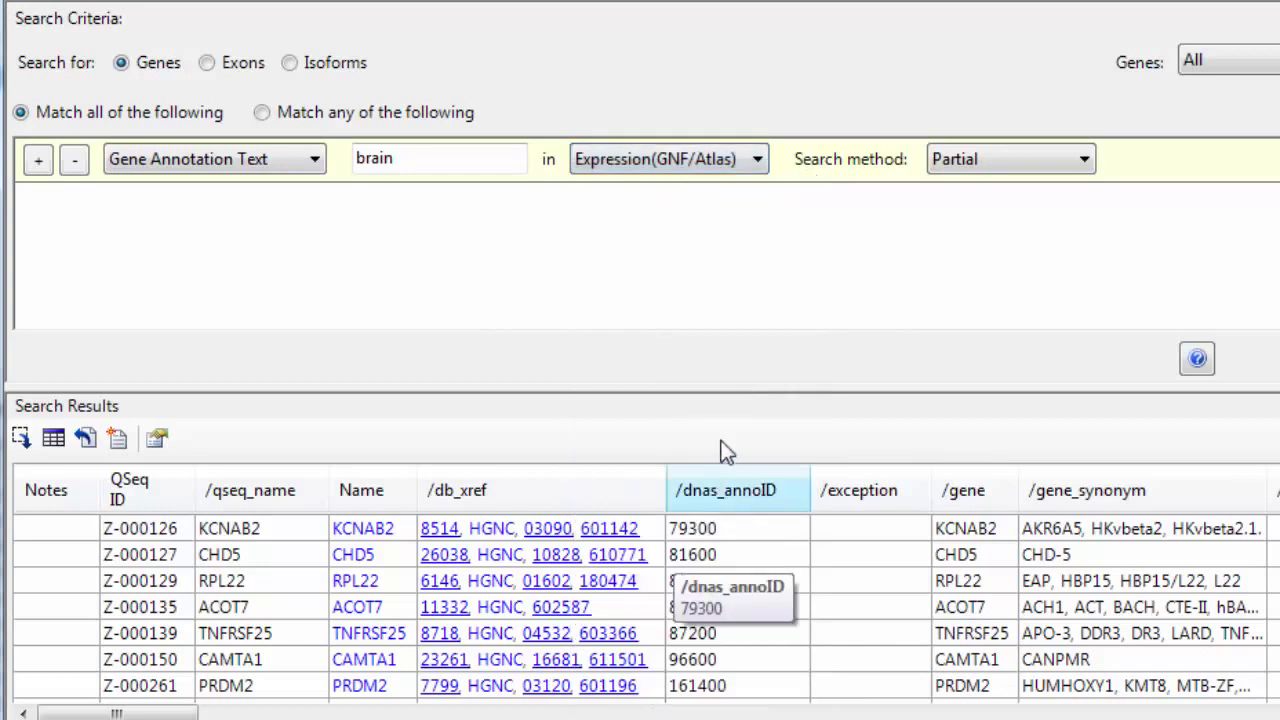
Step: Add a 'ganglion' Expression(GNF/Atlas) criterion and run the search, finding 838 genes
left_click(38, 160)
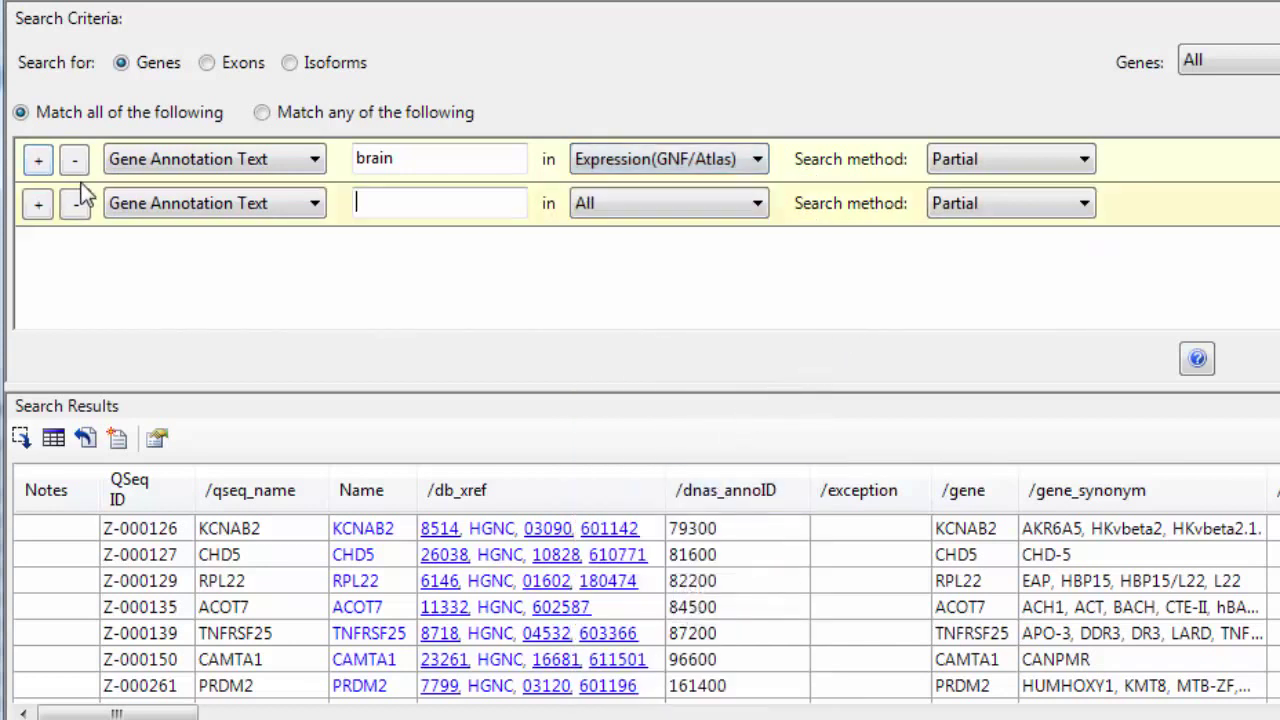
type("gangl")
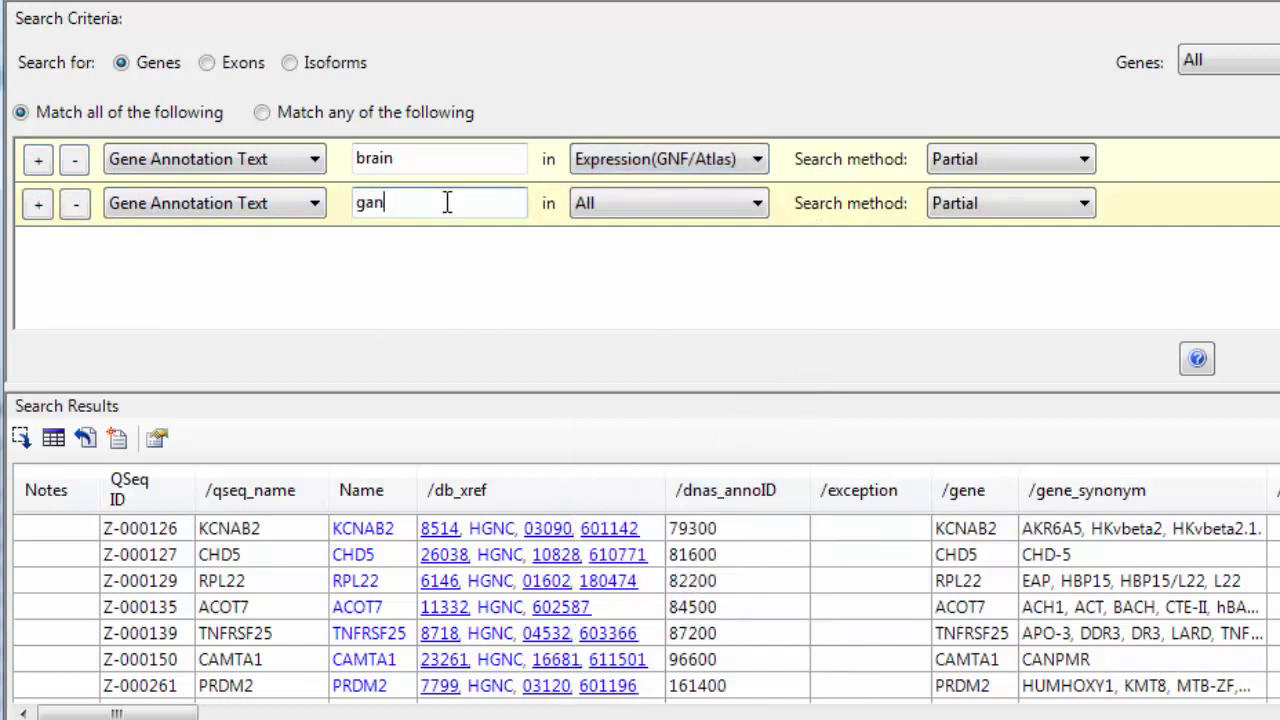
type("ion")
left_click(682, 203)
left_click_drag(800, 357, 683, 708)
left_click(654, 686)
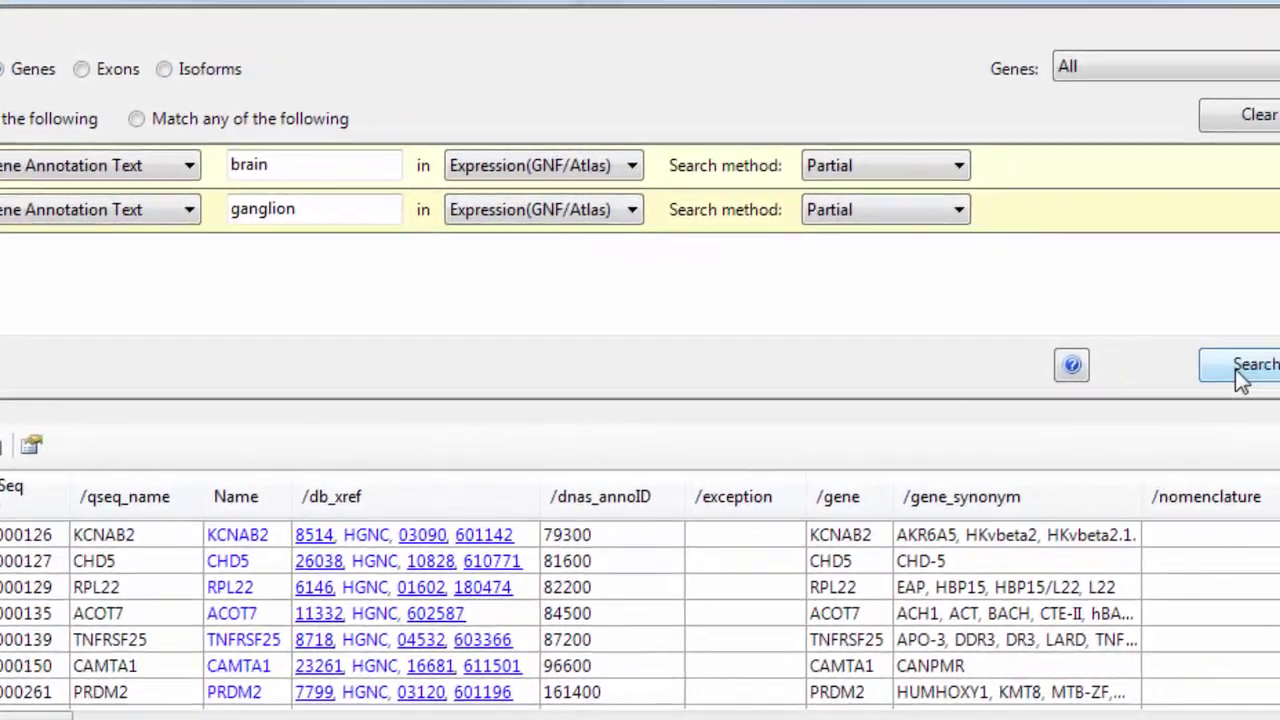
left_click(1241, 381)
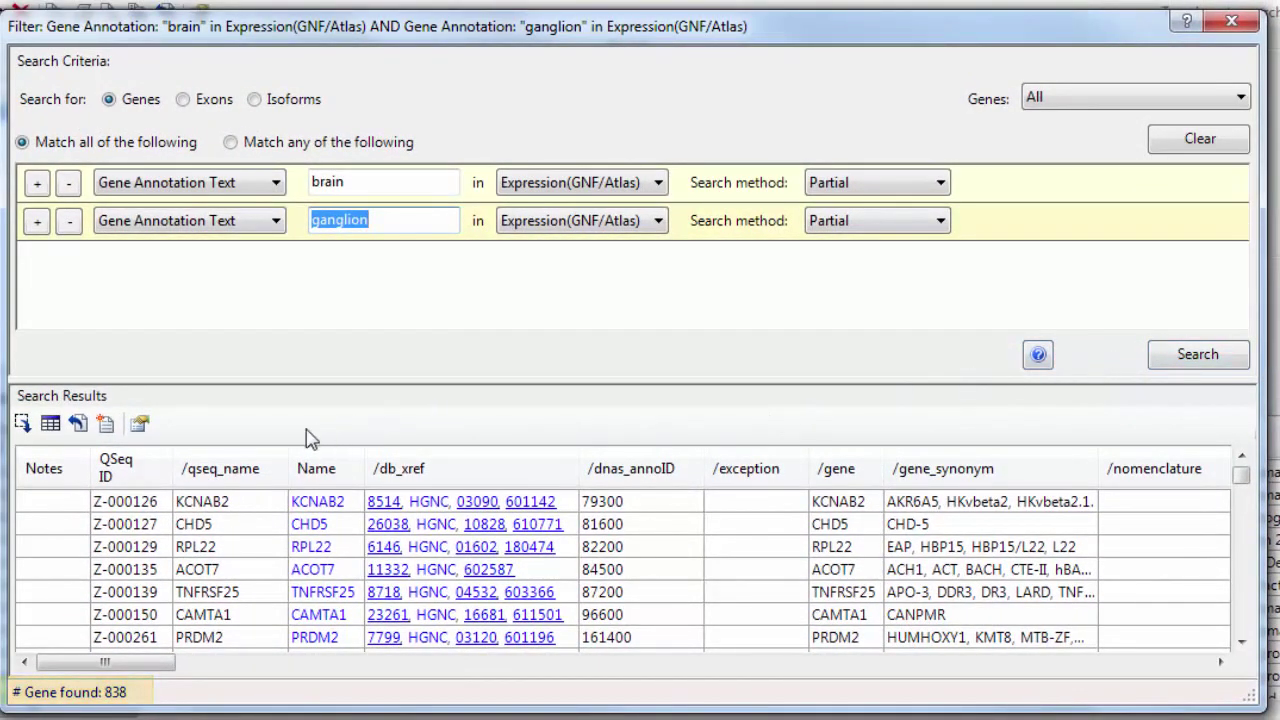
Step: Save the 838 matching genes as the gene set 'Brain and Ganglion Annos'
left_click(105, 424)
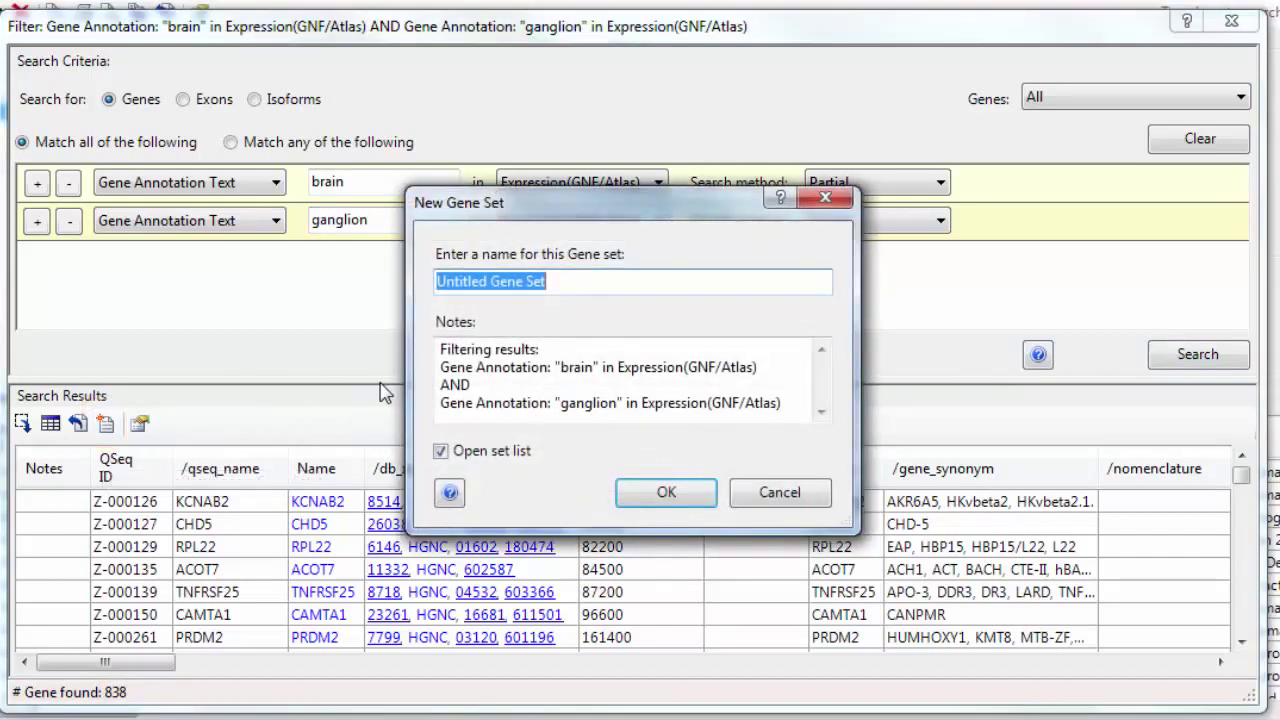
type("Brain and  Ganglion Annos")
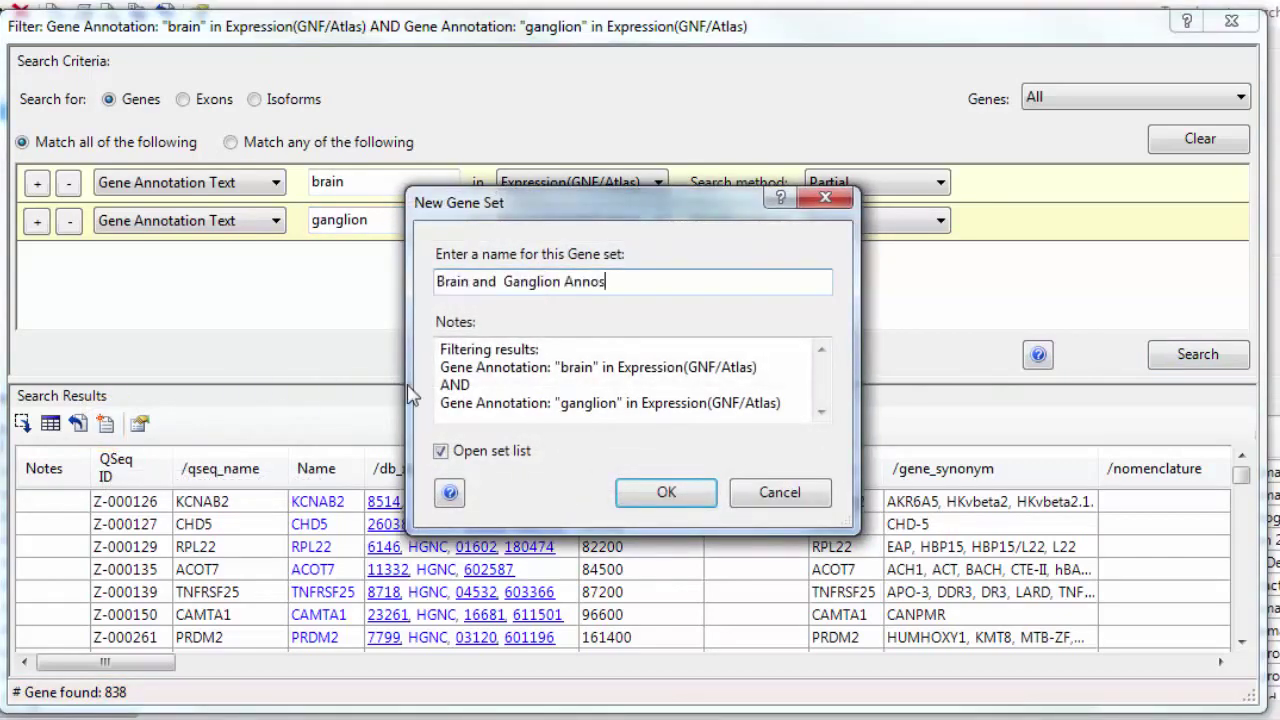
left_click(666, 494)
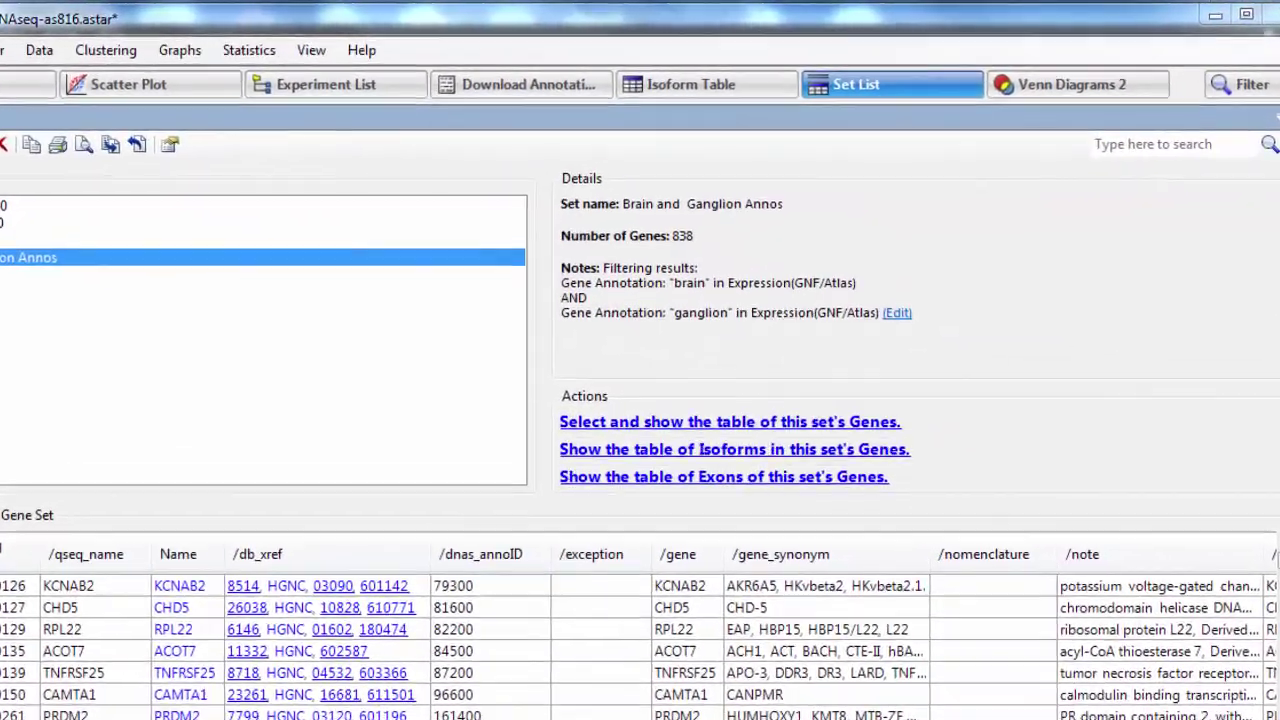
Step: Compare Brain, signal >= 10, 8 Fold UP and Brain and Ganglion Annos in Venn Diagrams 2
left_click(1040, 88)
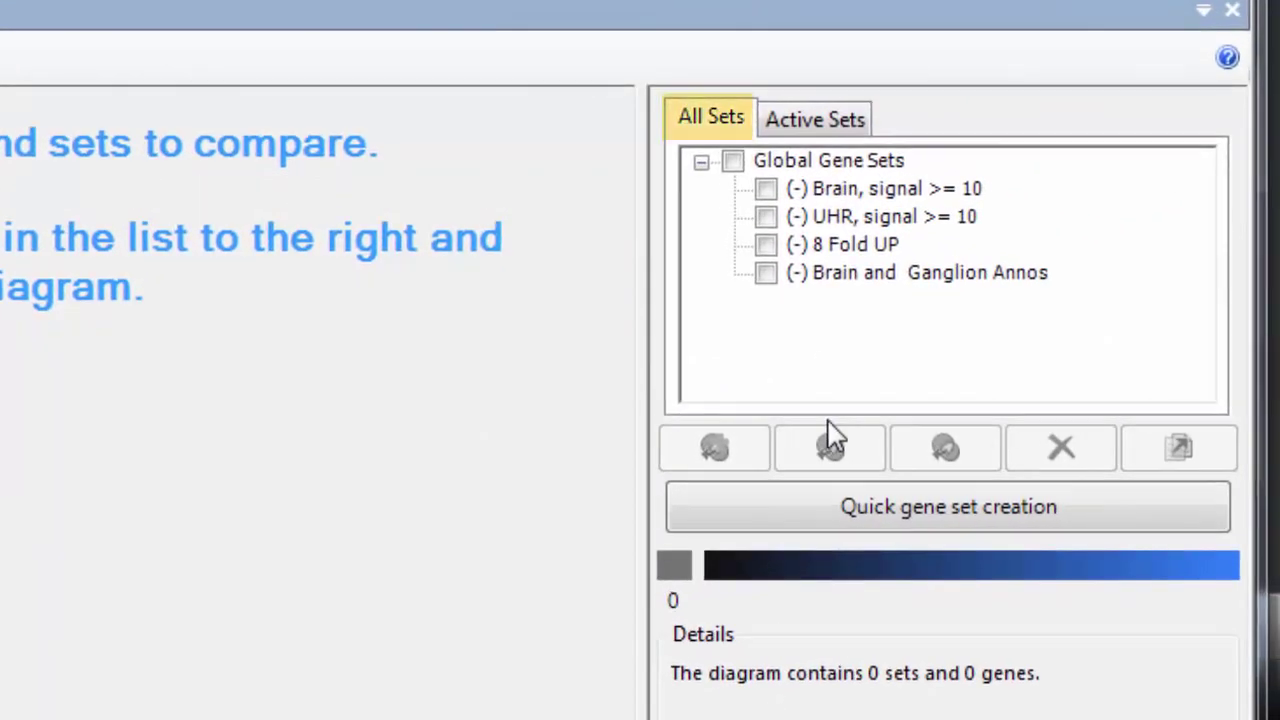
left_click(765, 189)
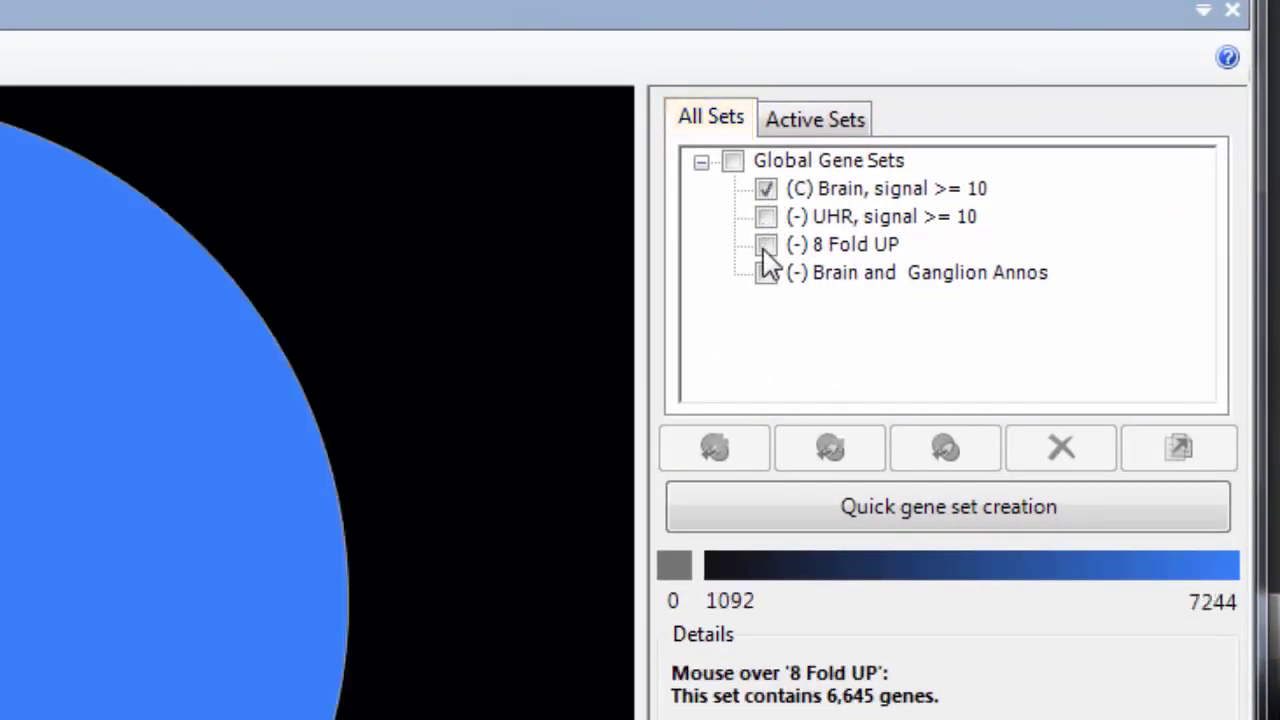
left_click(765, 245)
left_click(766, 273)
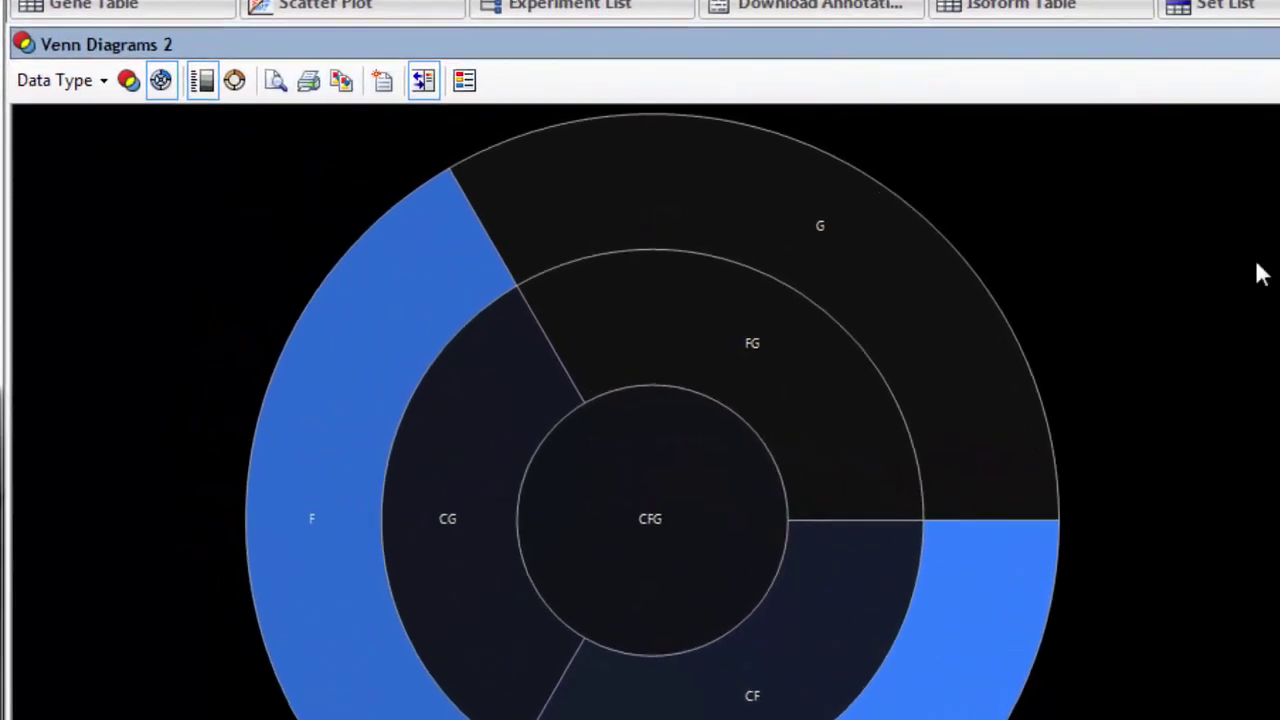
Step: Switch to overlapping Venn circles and select the 254 genes in the CFG intersection
left_click(136, 72)
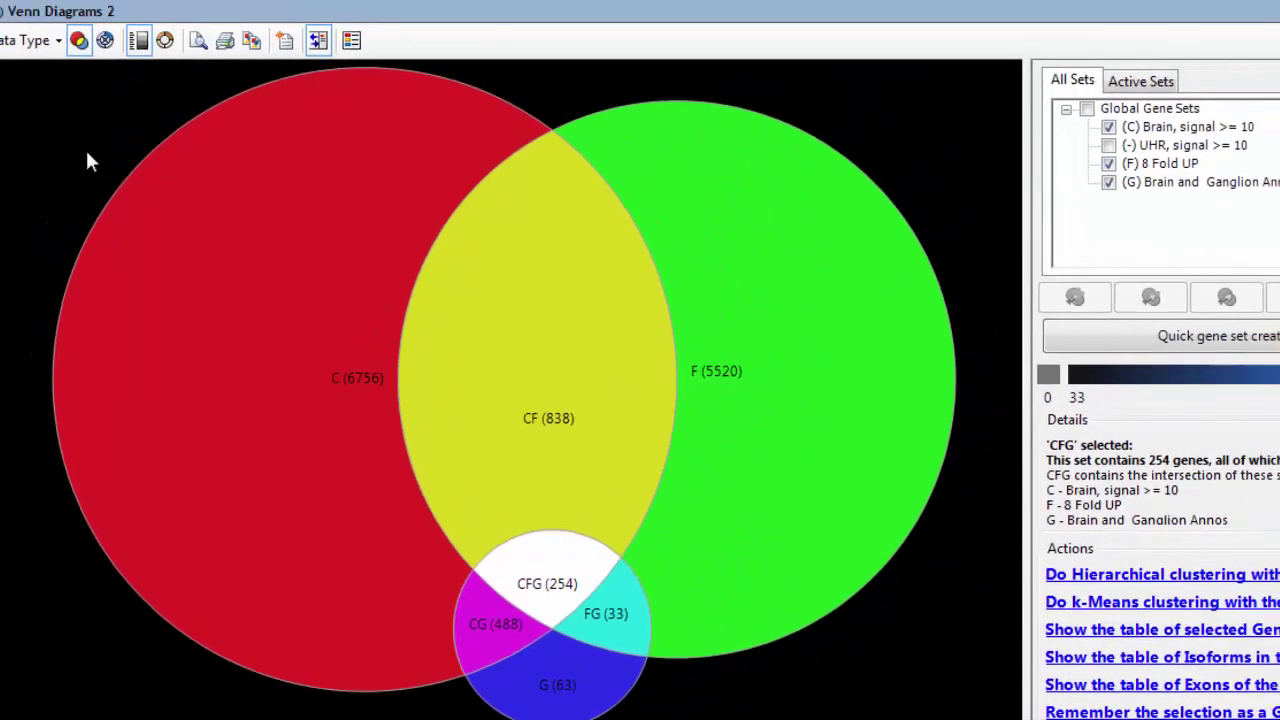
left_click(42, 547)
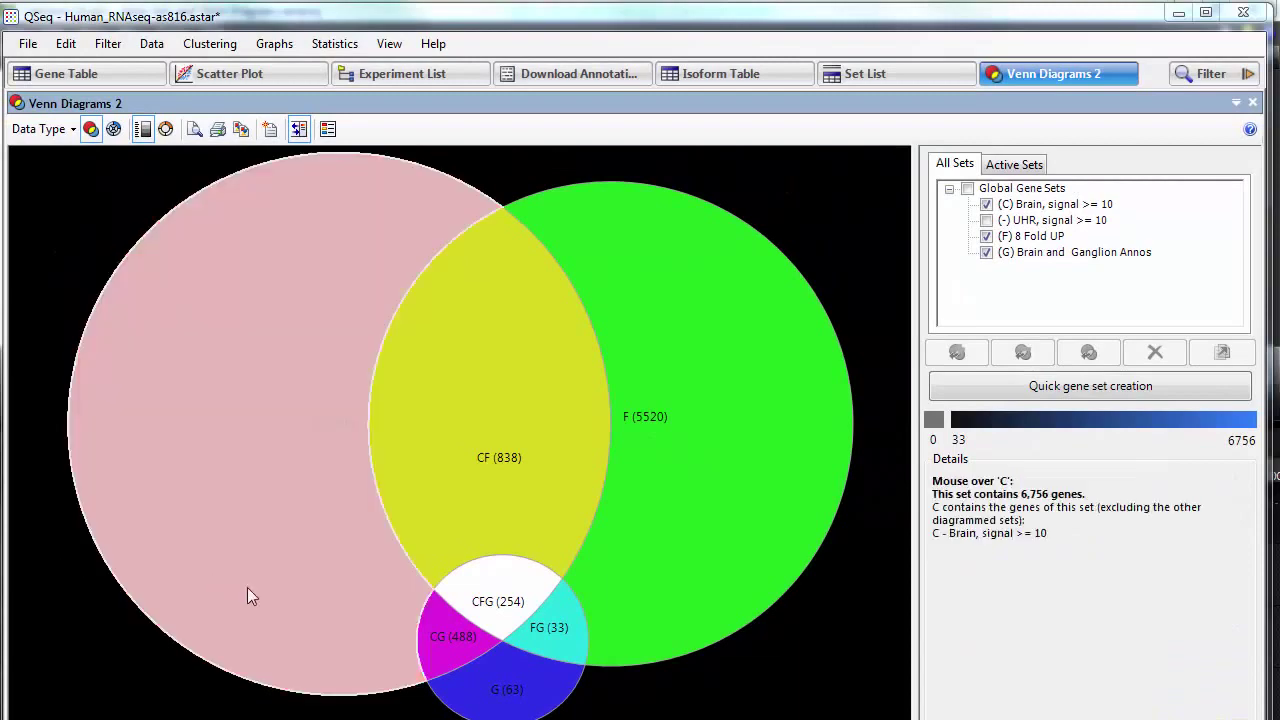
mouse_move(474, 604)
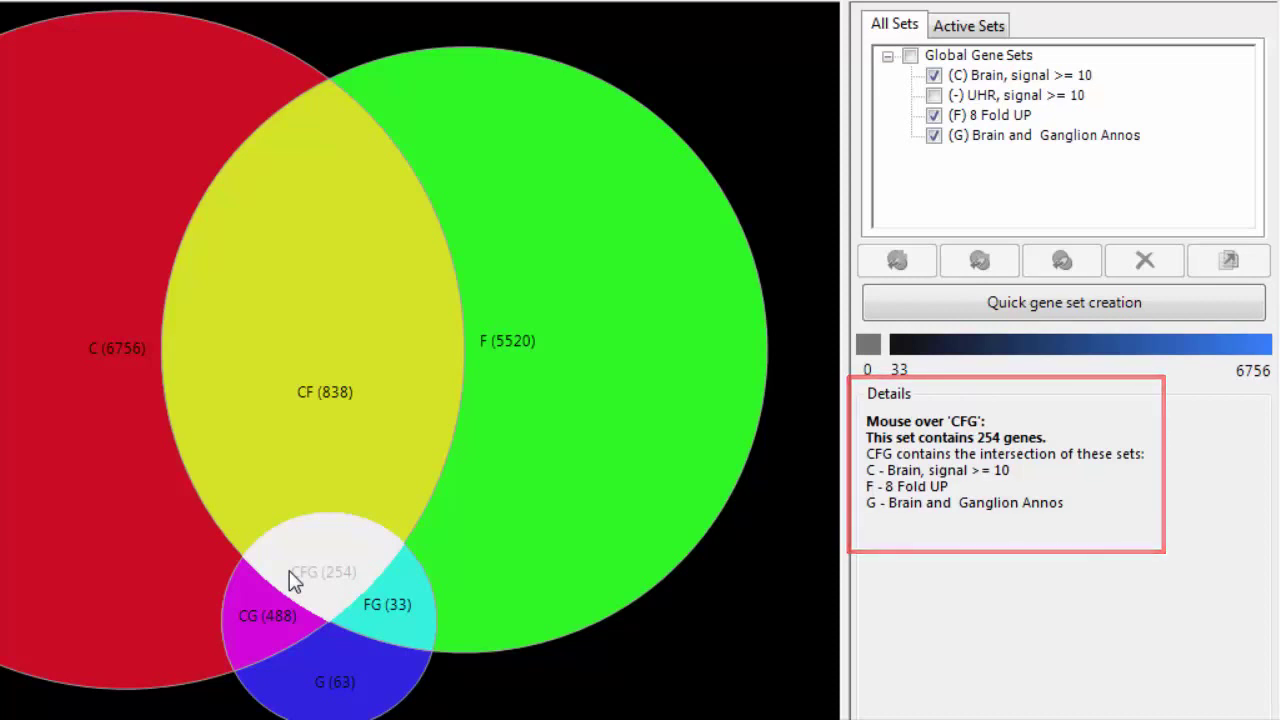
left_click(292, 578)
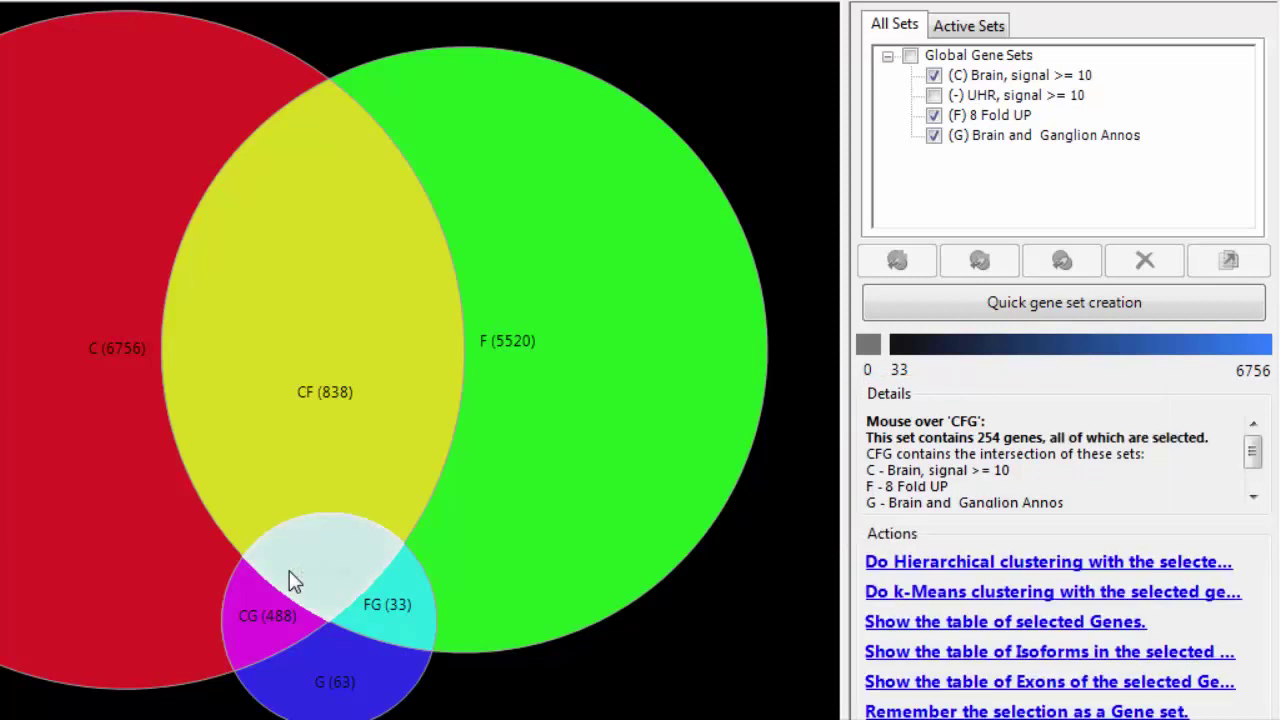